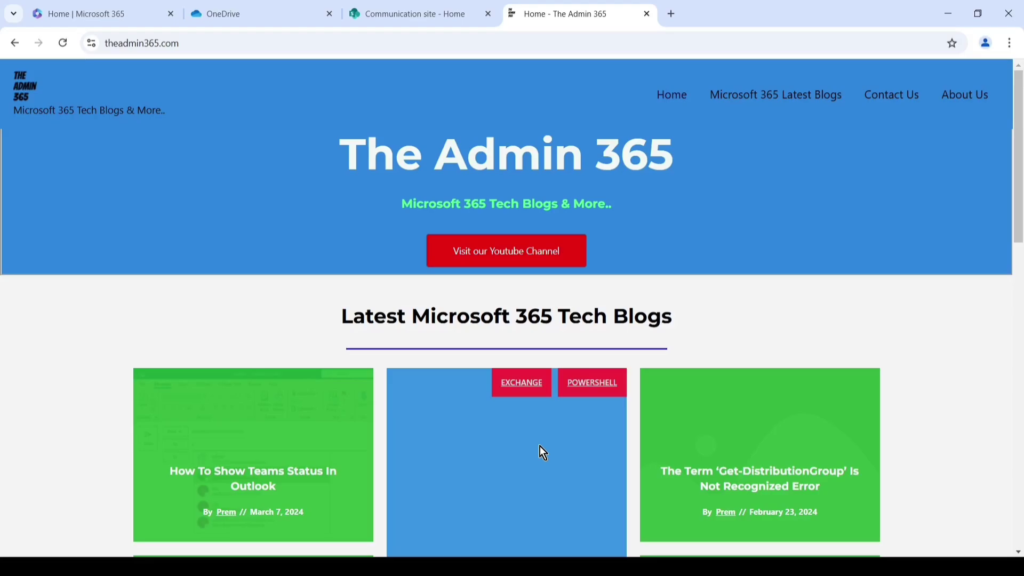
Step: Switch to the Microsoft 365 home page and open its app launcher
click(109, 13)
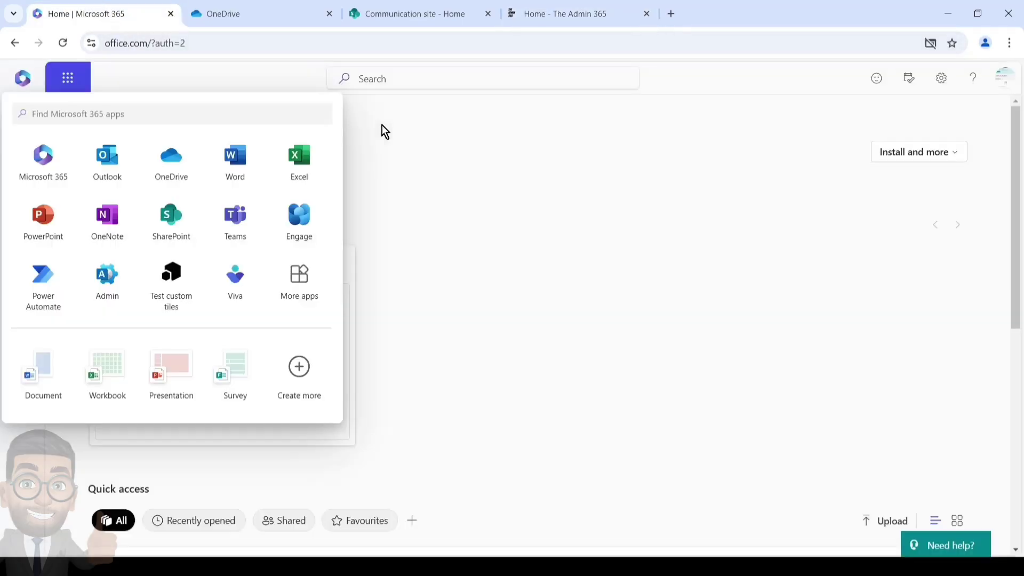
click(443, 160)
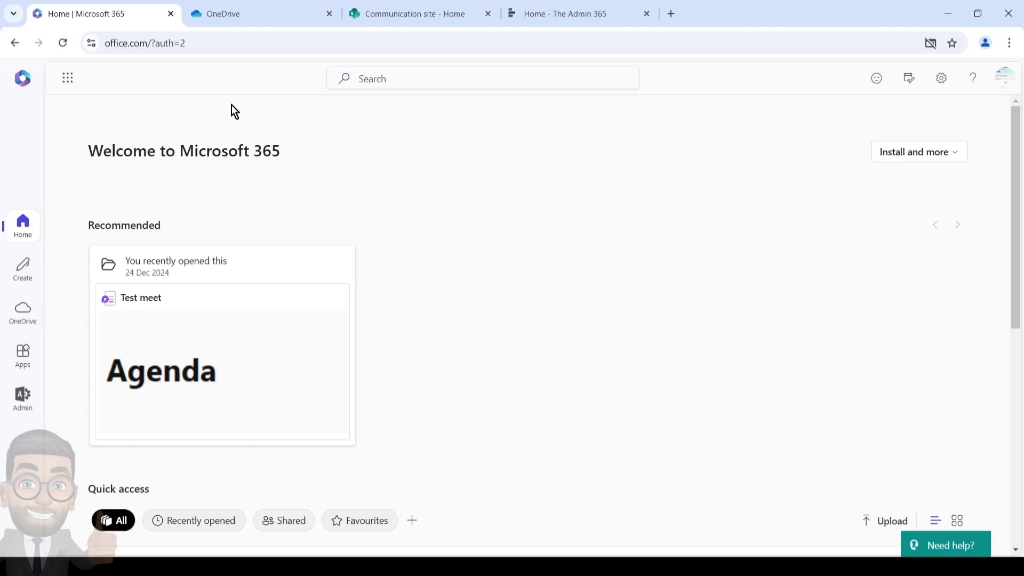
click(78, 81)
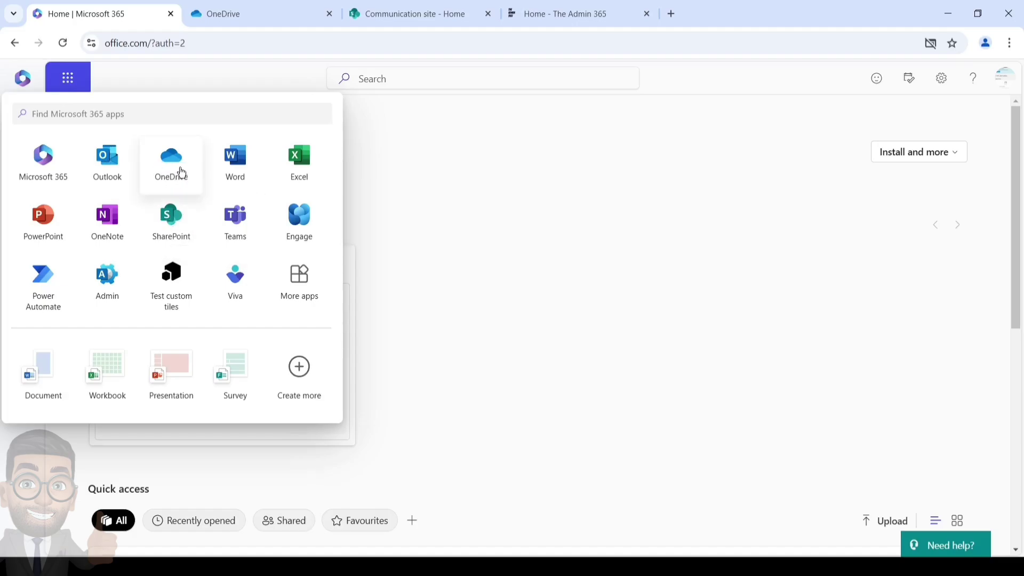
Step: Go to OneDrive's My files and open the more-actions menu for Doc1.docx
click(234, 11)
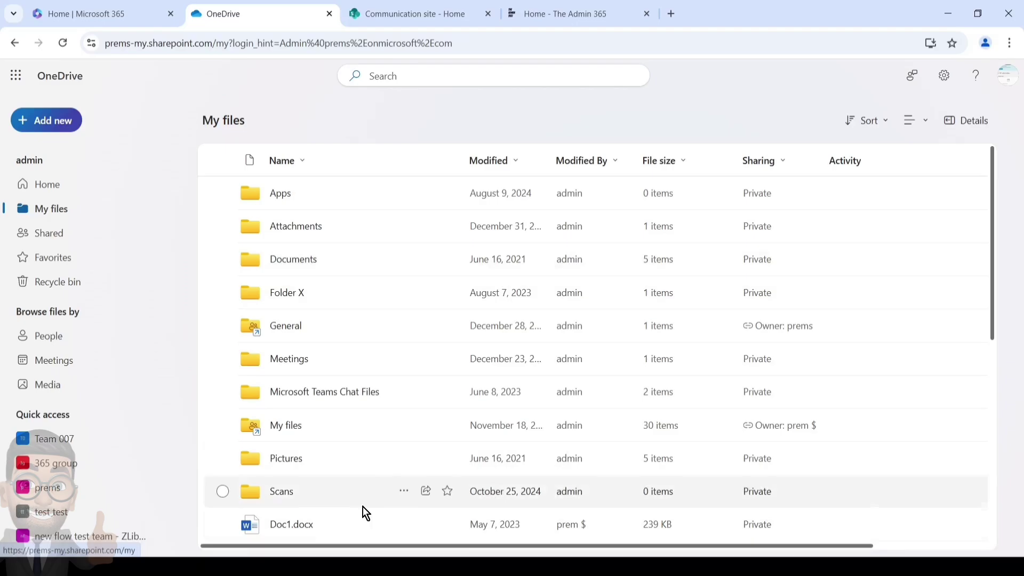
click(404, 524)
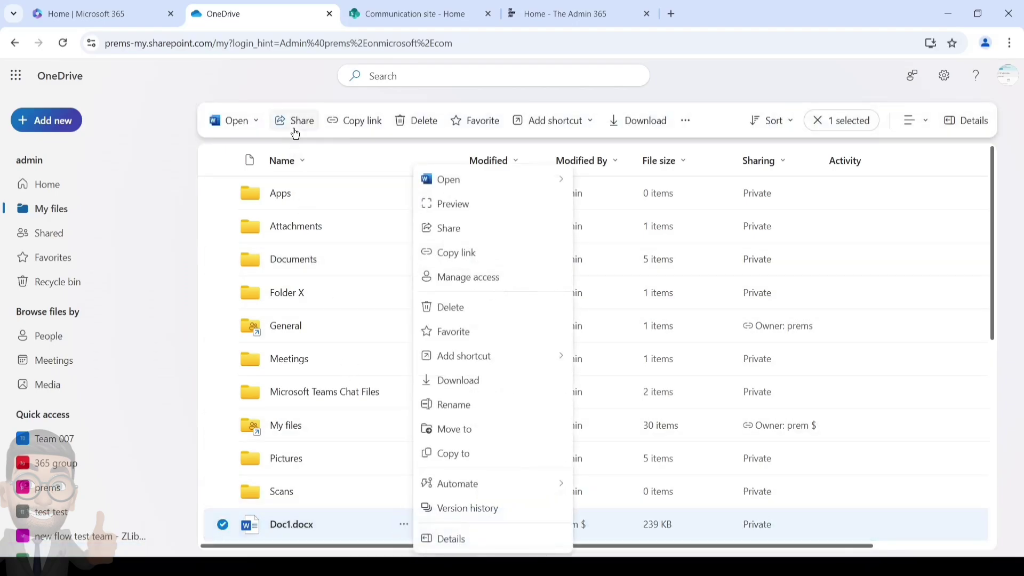
Step: Share Doc1.docx, adding an internal colleague and an external e-mail address as recipients
click(450, 235)
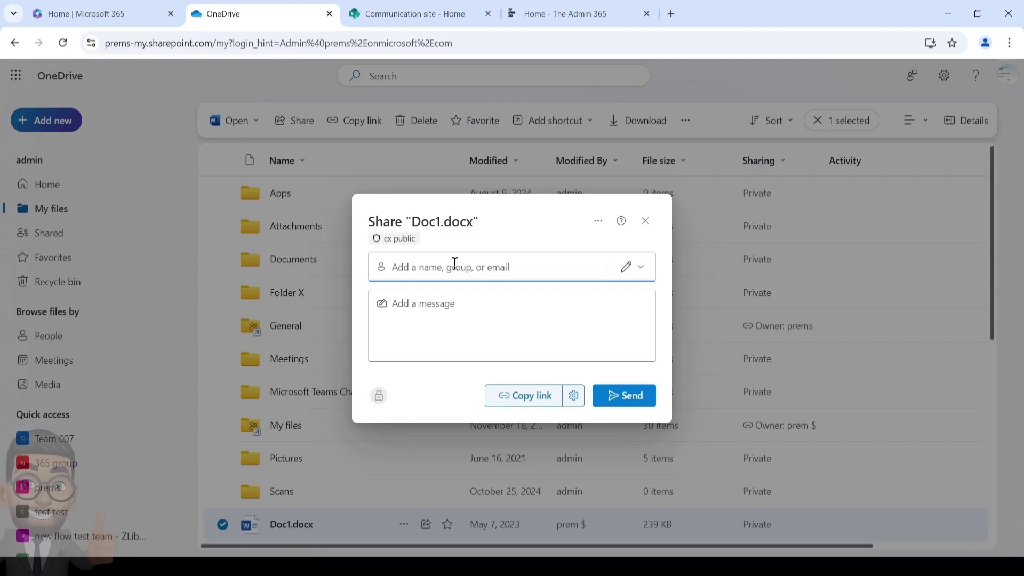
text(adam)
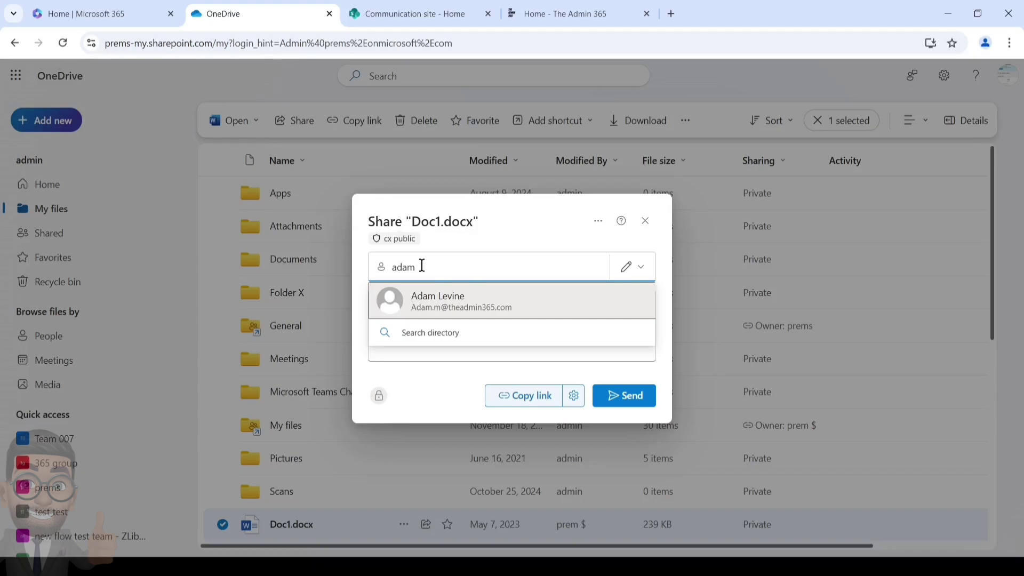
click(447, 301)
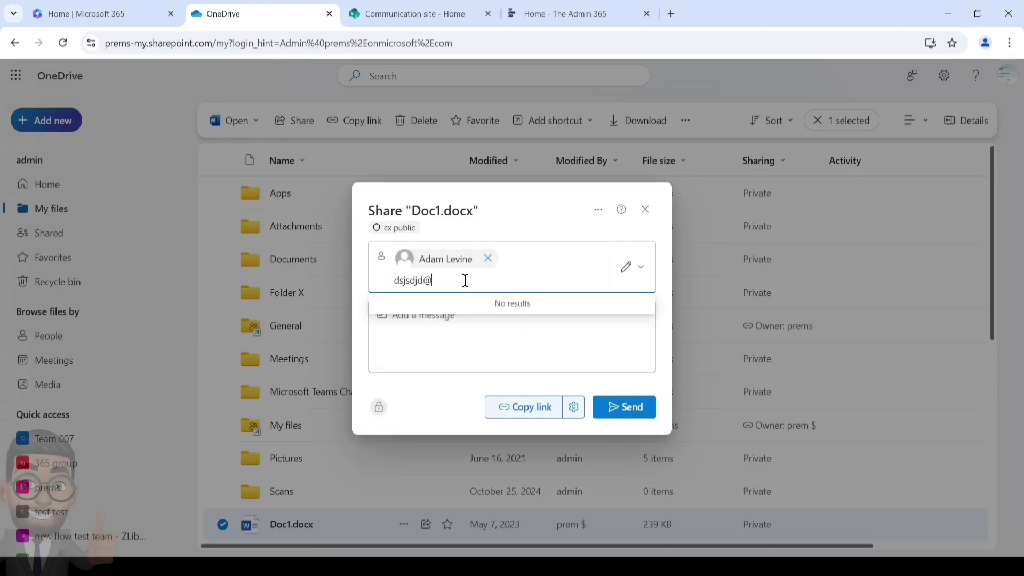
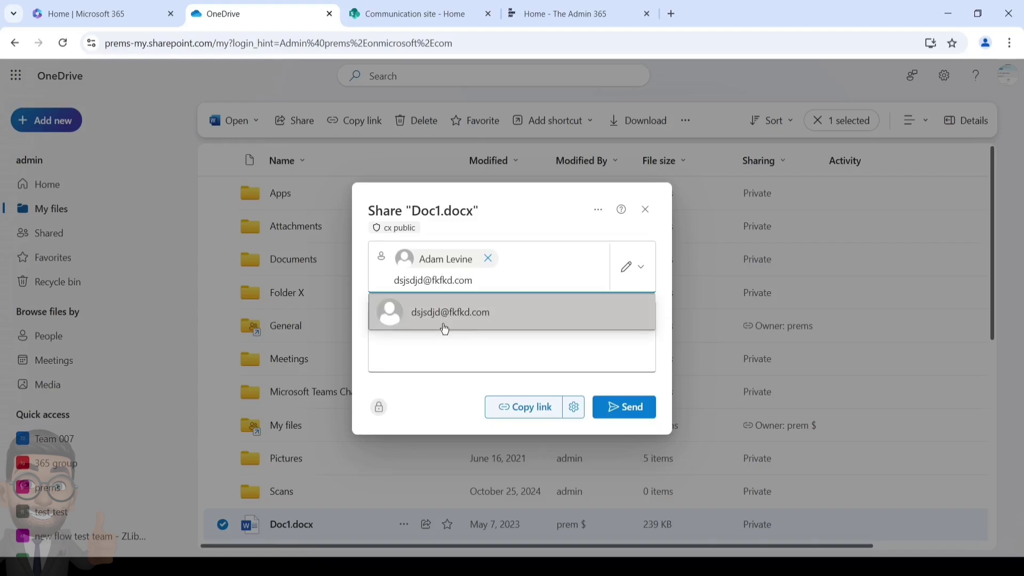
click(444, 329)
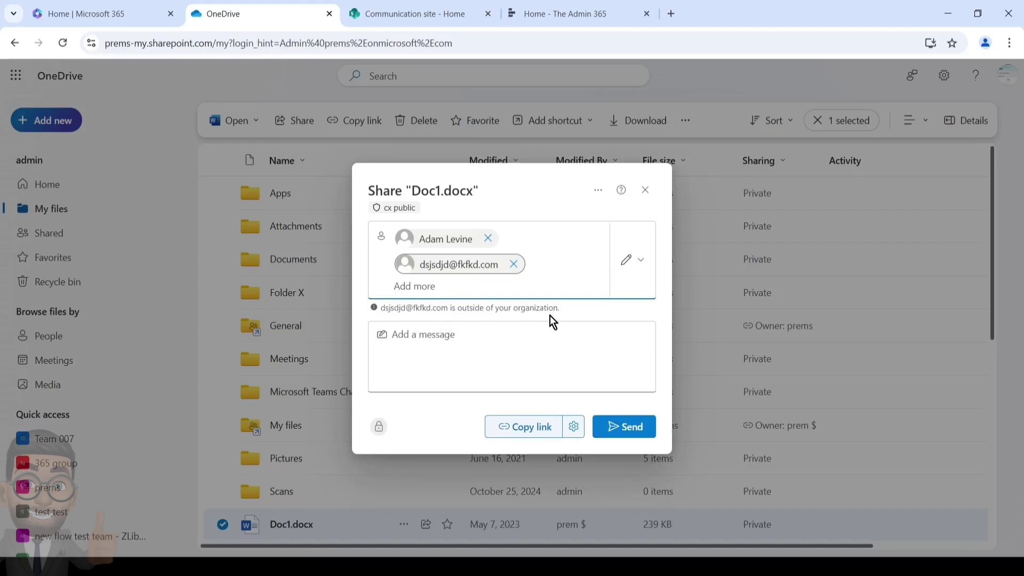
click(639, 276)
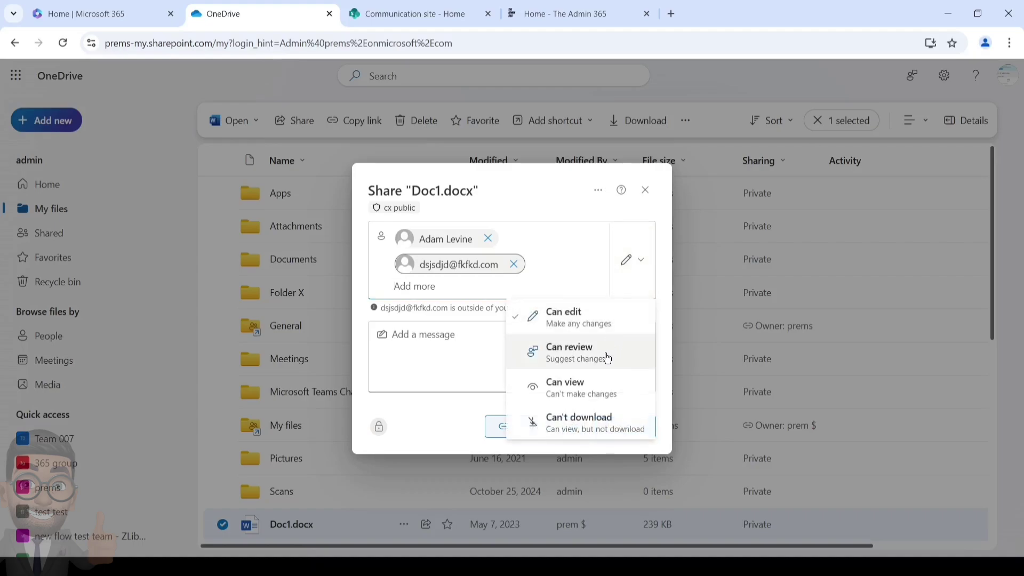
key(Escape)
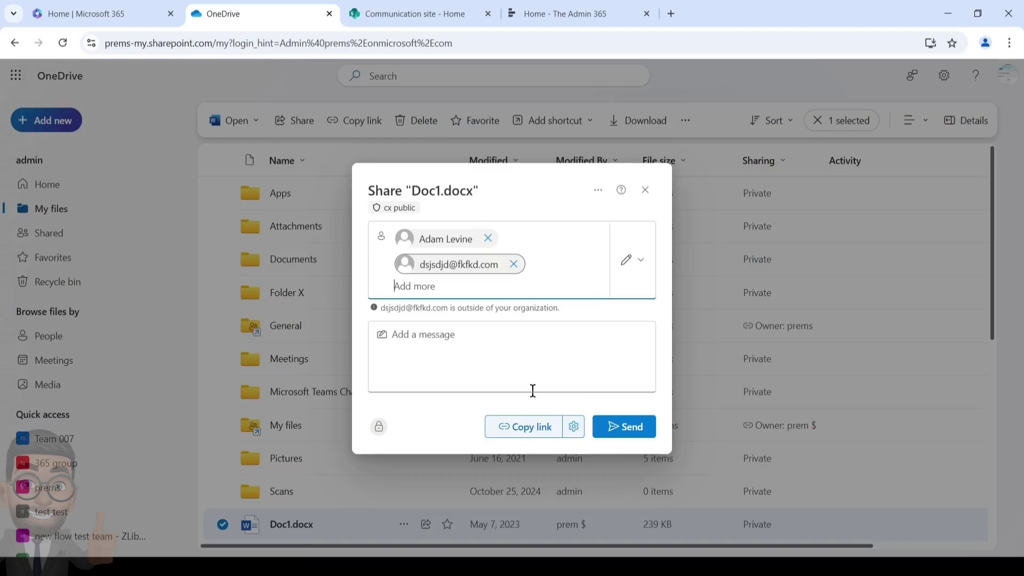
Step: In Link settings, try Admin 365 and Anyone, then restrict the link to people with existing access
click(574, 430)
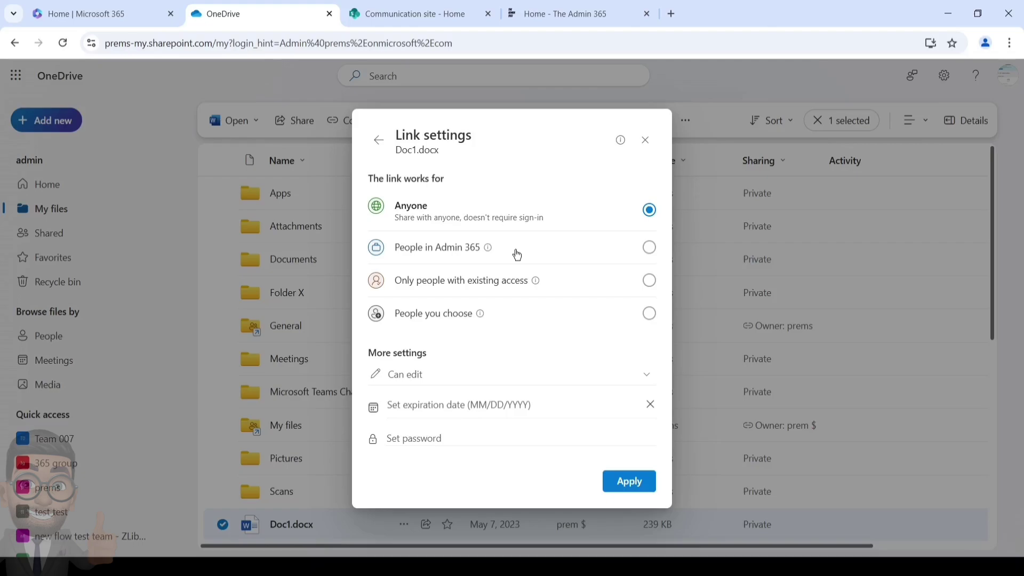
mouse_move(494, 254)
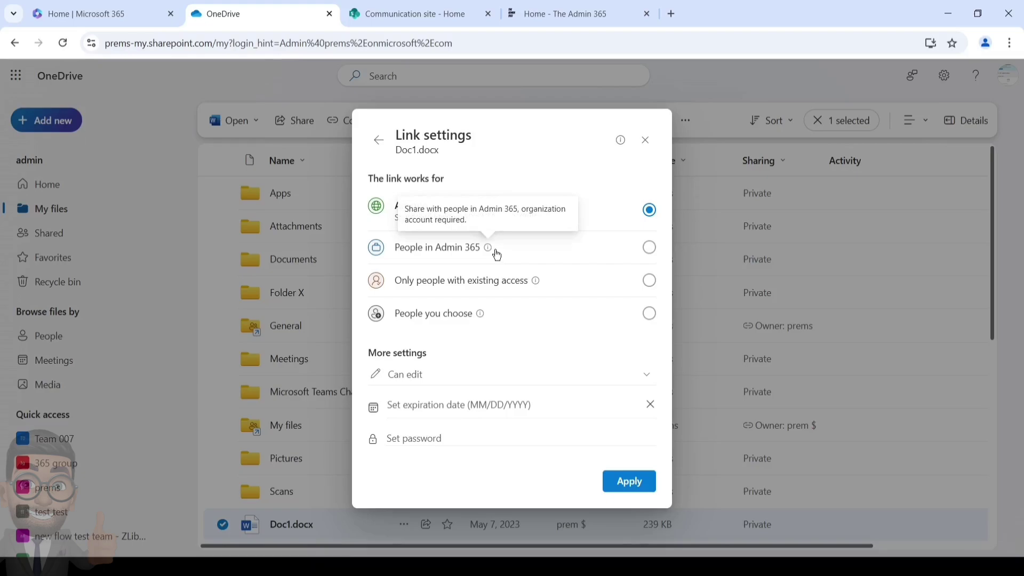
click(648, 249)
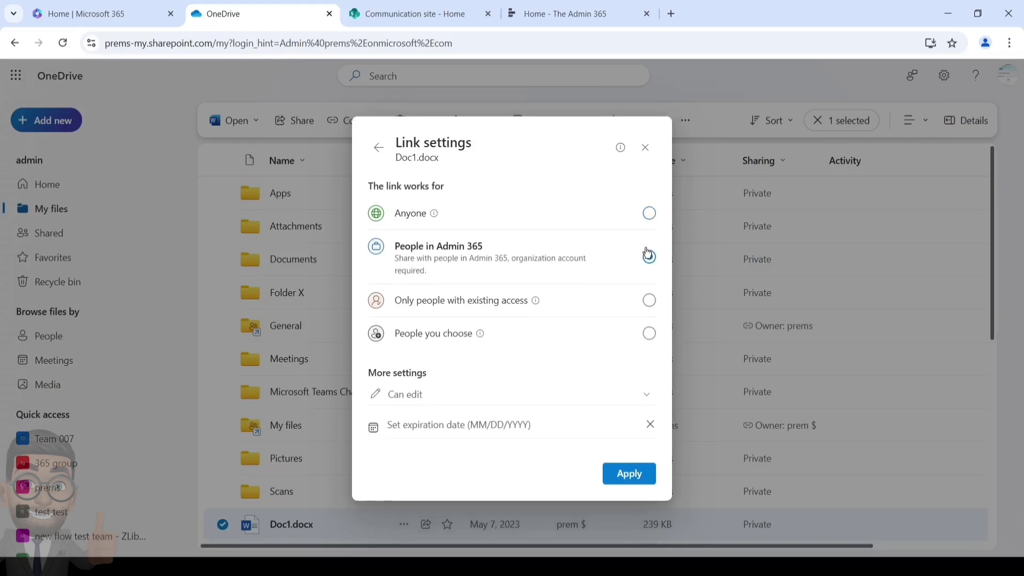
click(649, 214)
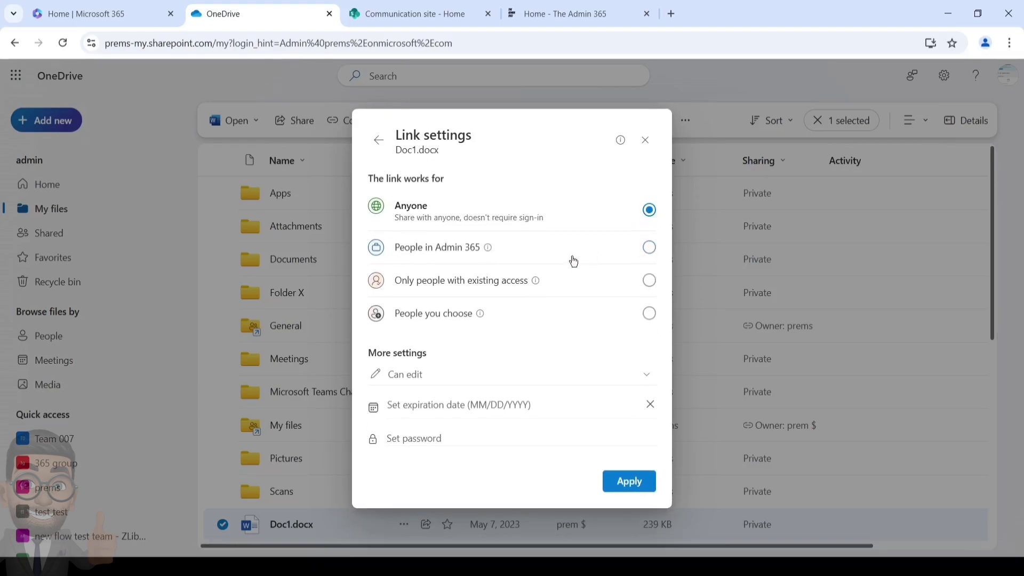
click(485, 285)
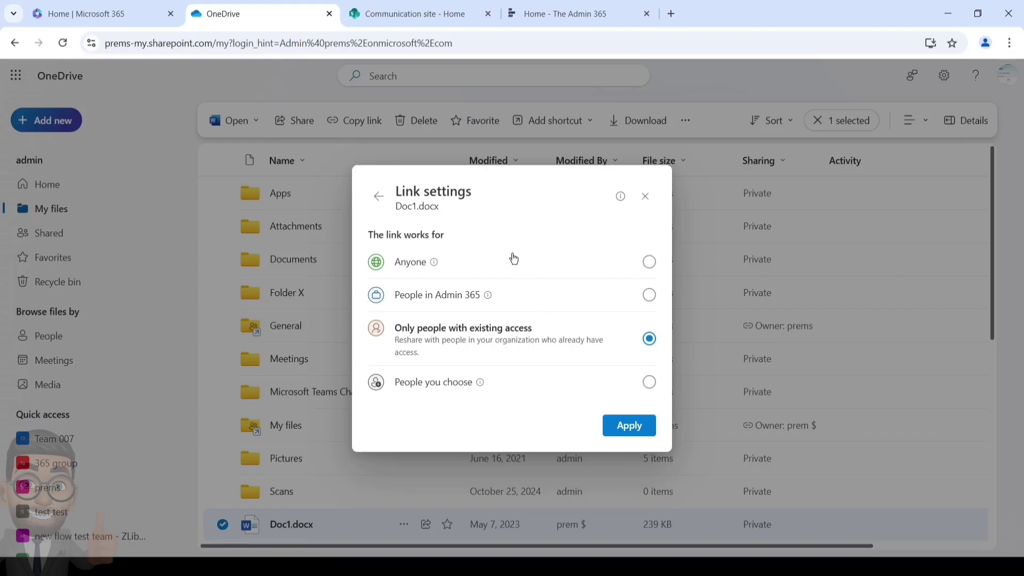
Step: Switch the Doc1.docx link audience to People you choose
click(537, 382)
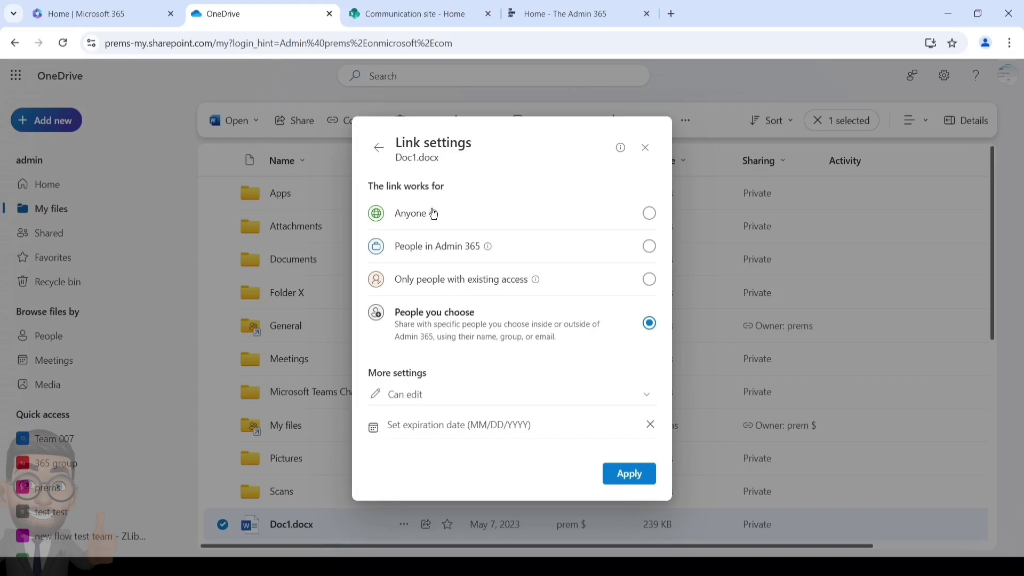
mouse_move(432, 222)
mouse_move(439, 222)
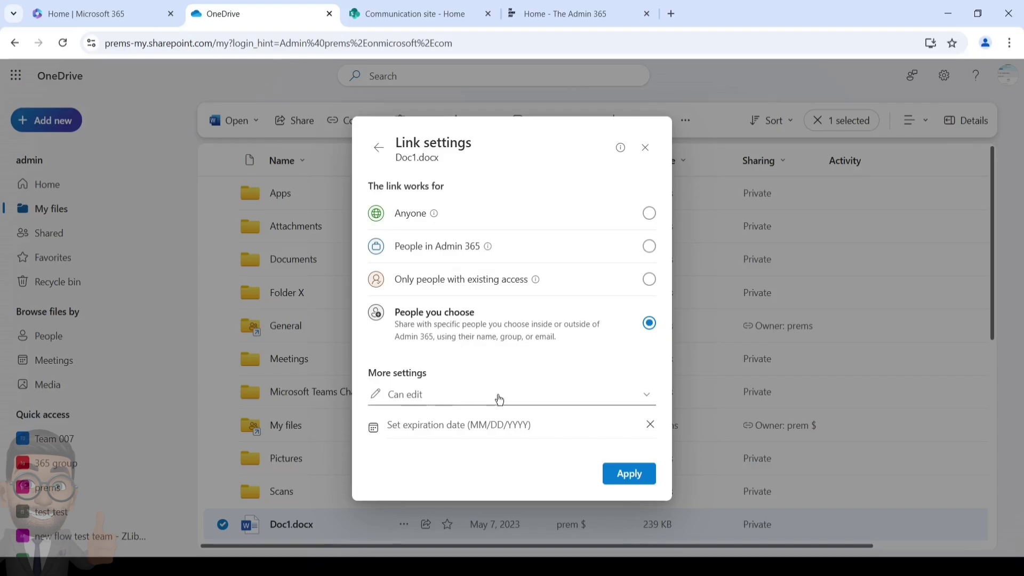
Step: Keep Can edit permission with no expiry date and apply the People you choose link setting
click(648, 397)
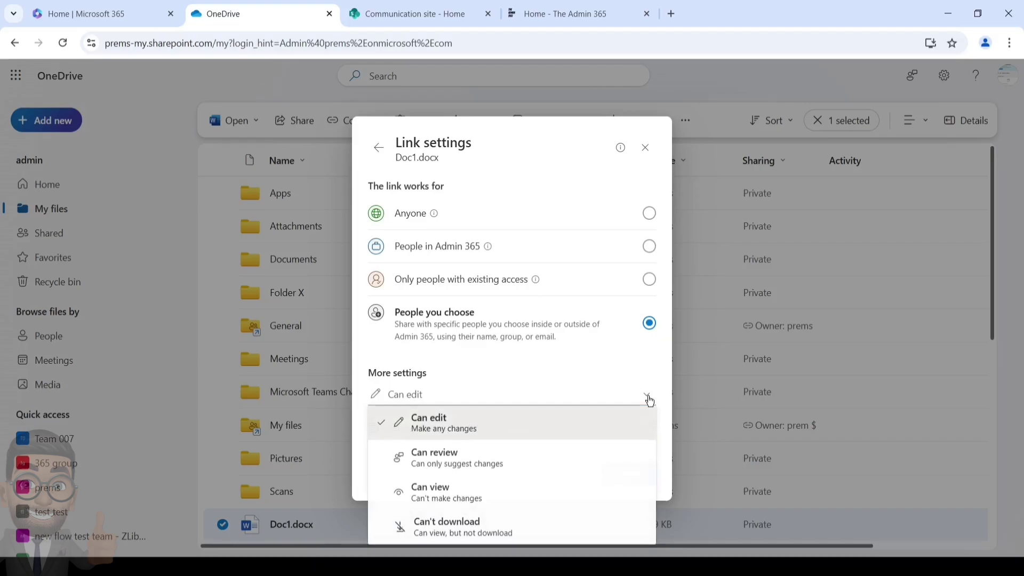
click(547, 353)
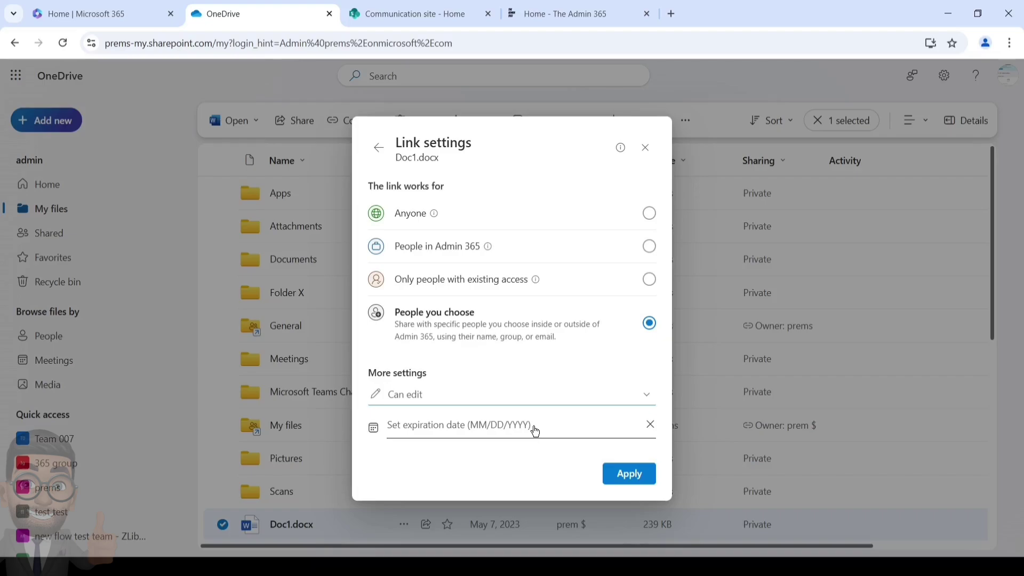
click(534, 430)
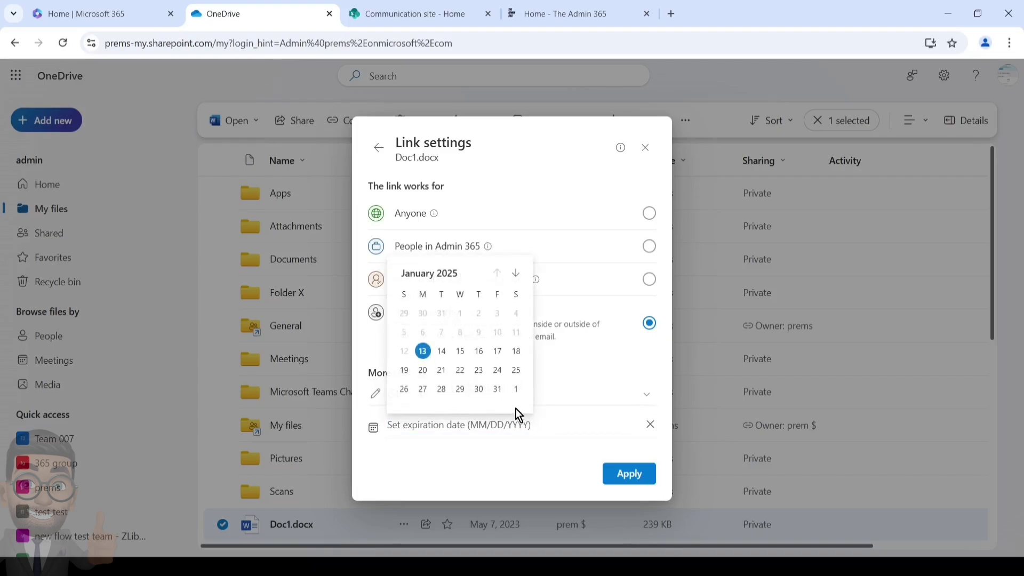
click(504, 459)
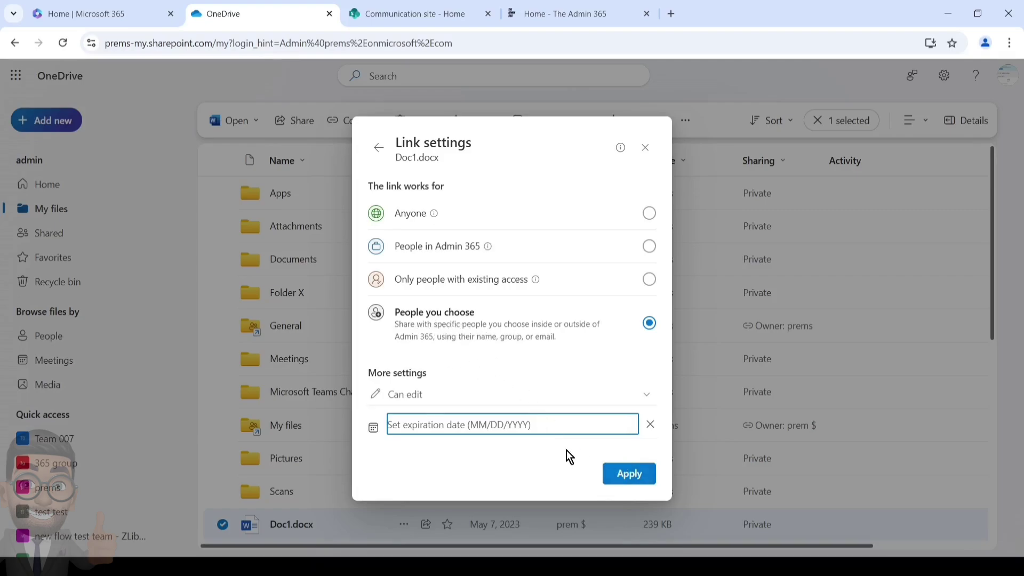
click(613, 484)
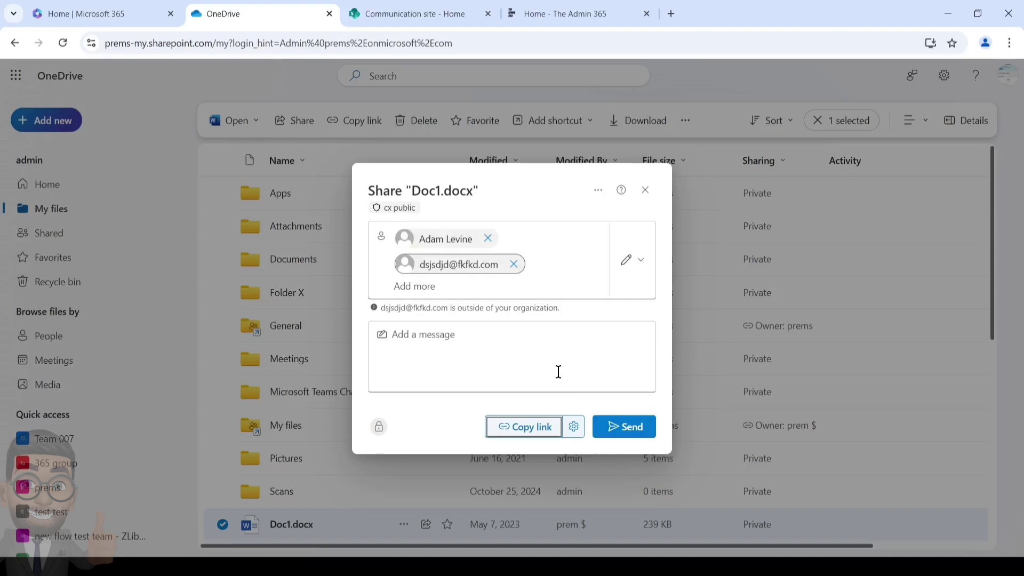
Step: Send the Doc1.docx share invitation to both recipients
click(615, 429)
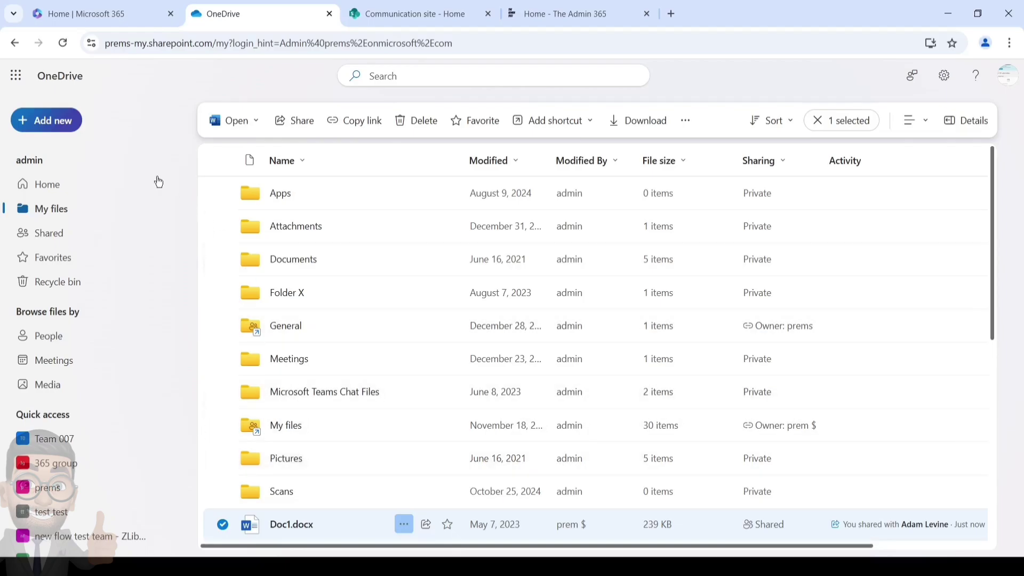
Step: Open Outlook and read the Doc1 invitation sent to the internal colleague
click(78, 14)
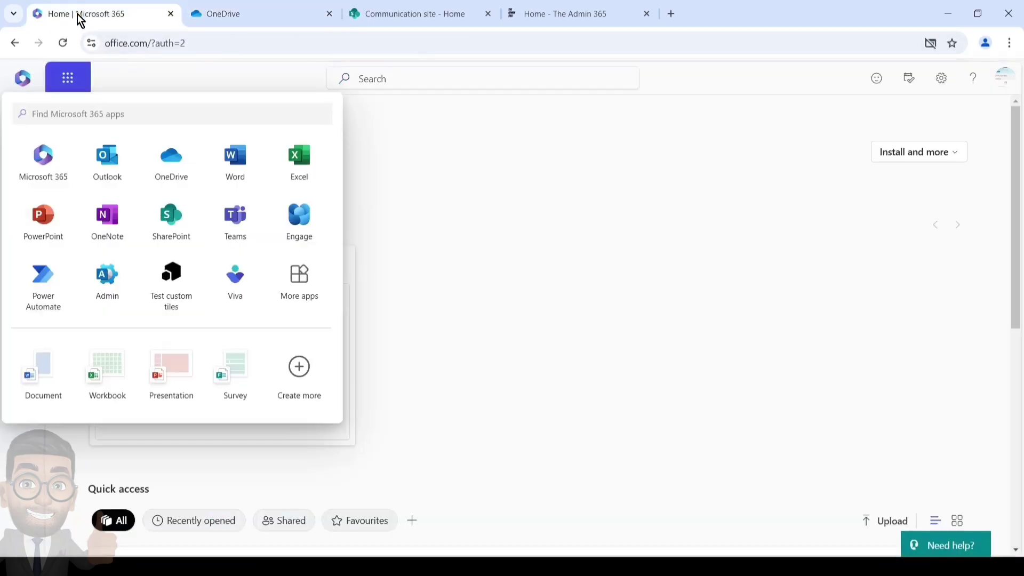
click(104, 162)
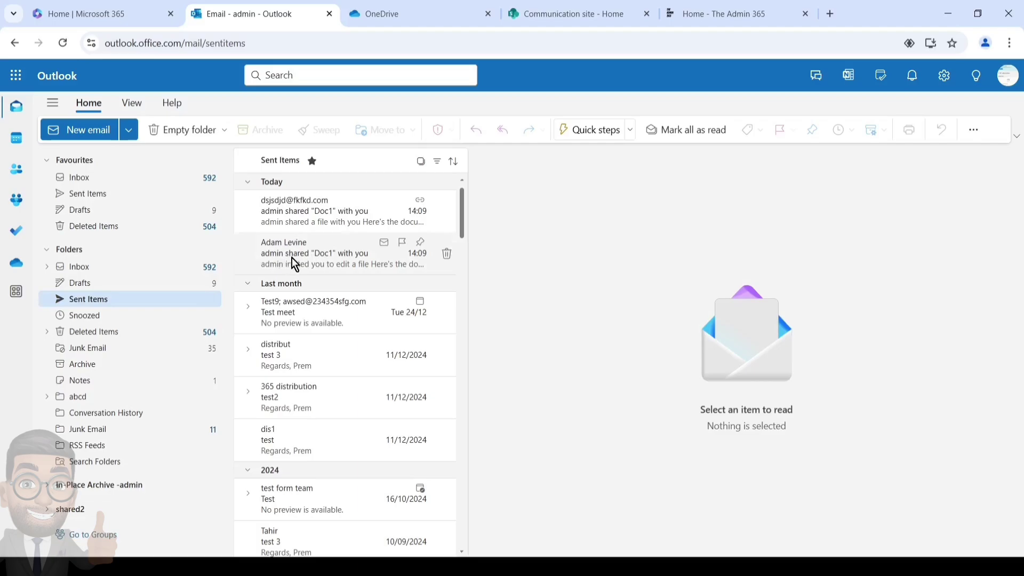
click(293, 258)
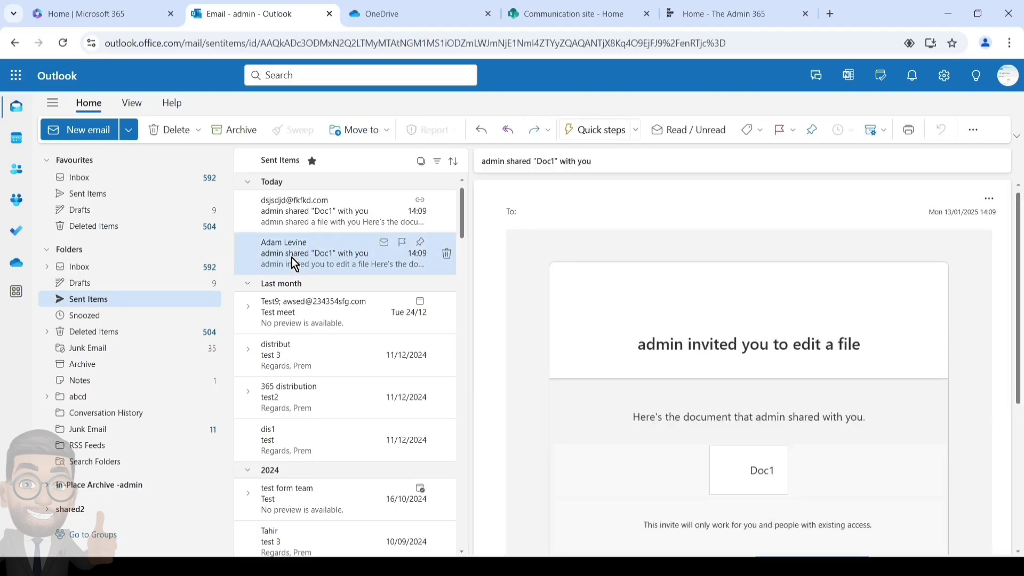
scroll(678, 361, down, 4)
scroll(678, 361, up, 4)
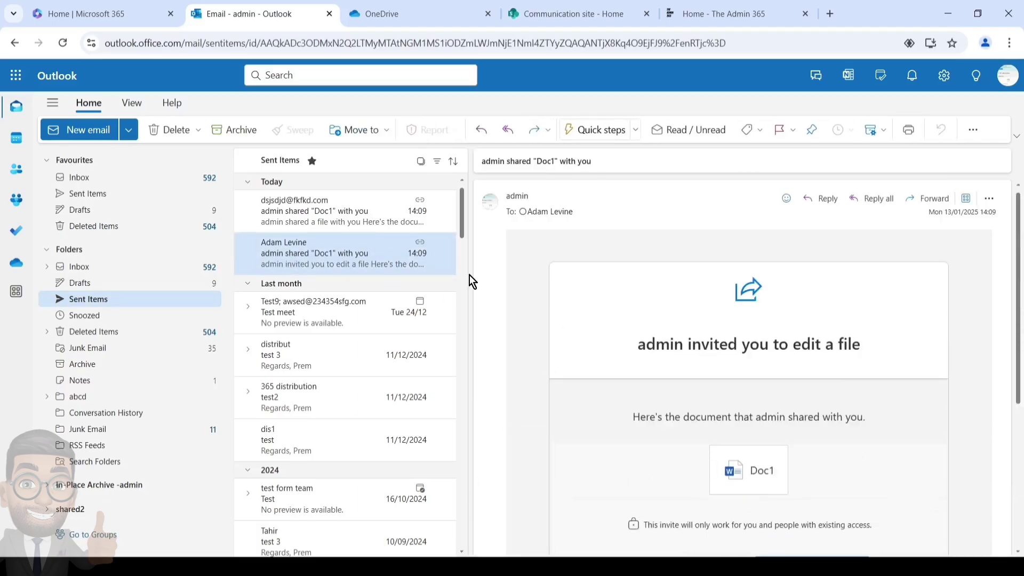
Step: Read the Doc1 invitation sent to the external address in Sent Items
click(337, 216)
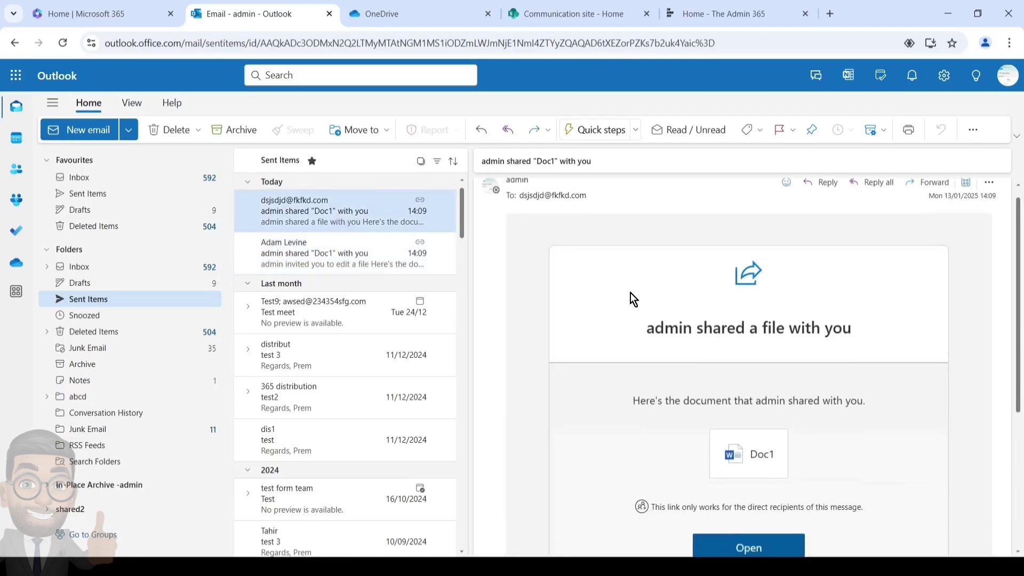
scroll(630, 293, down, 3)
scroll(598, 267, up, 3)
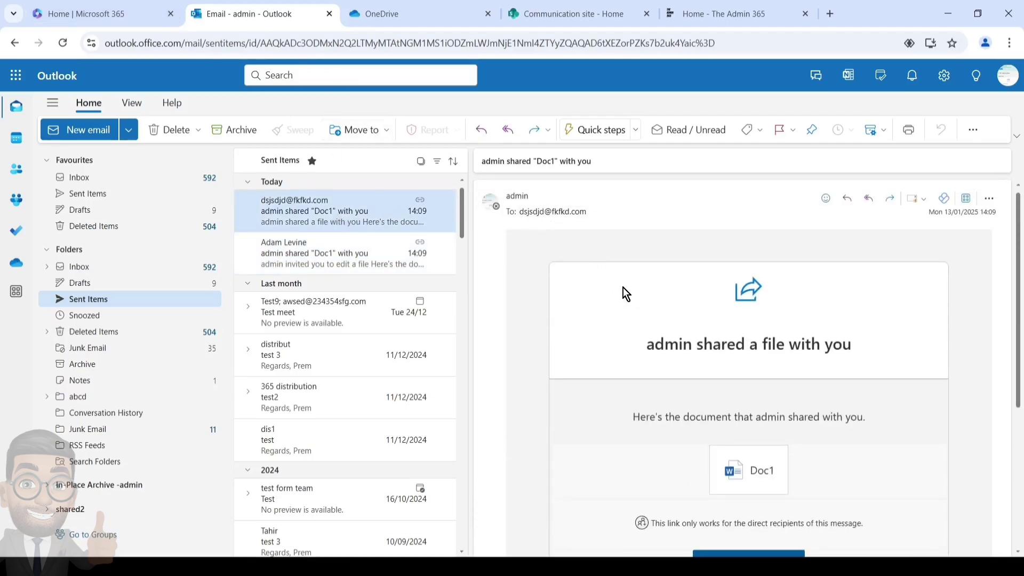
scroll(624, 293, down, 3)
scroll(664, 344, up, 3)
scroll(729, 364, down, 4)
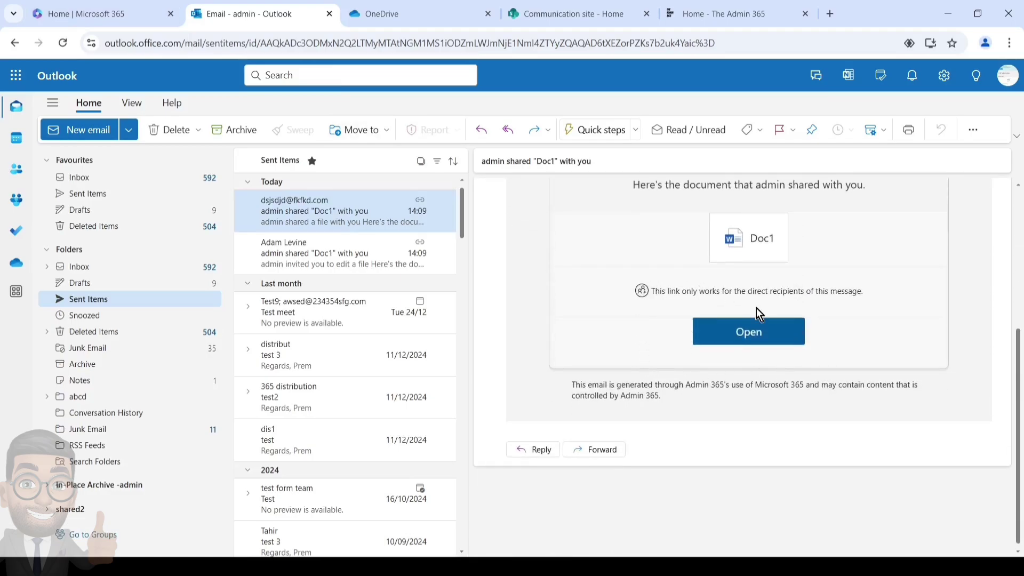
scroll(629, 294, up, 4)
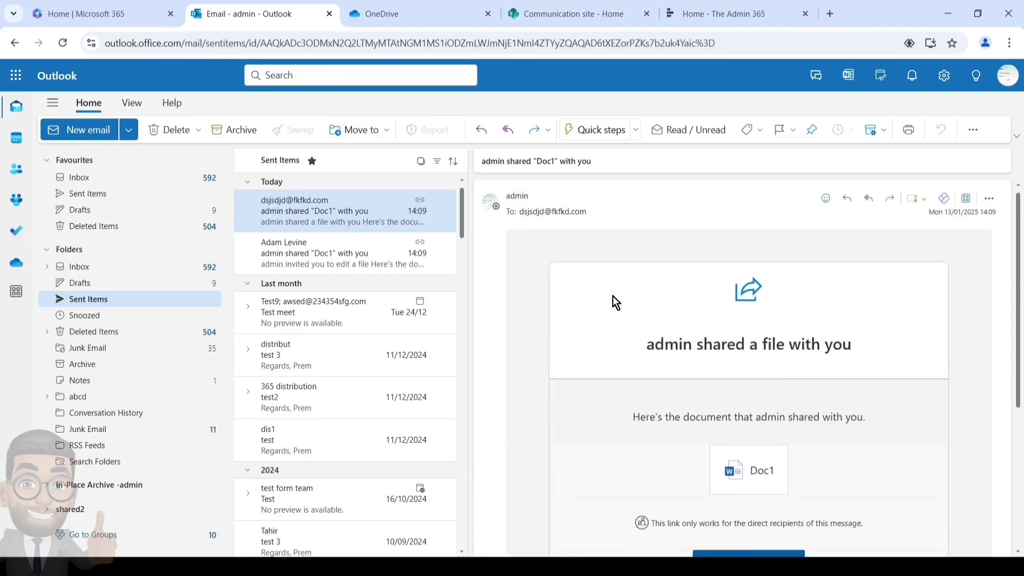
Step: Return to OneDrive and open the 365 group site from the Quick access list
click(412, 16)
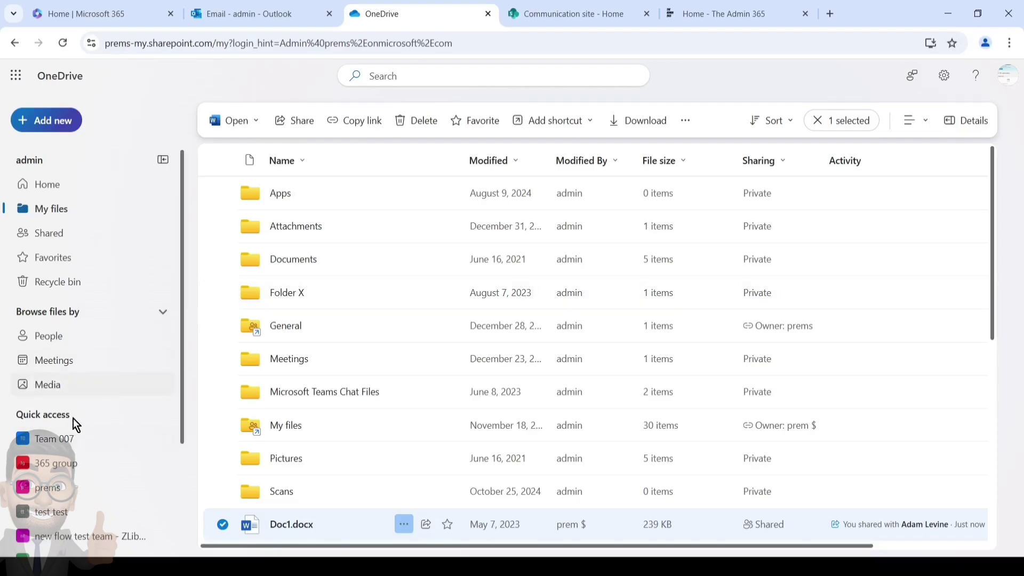
scroll(72, 418, down, 3)
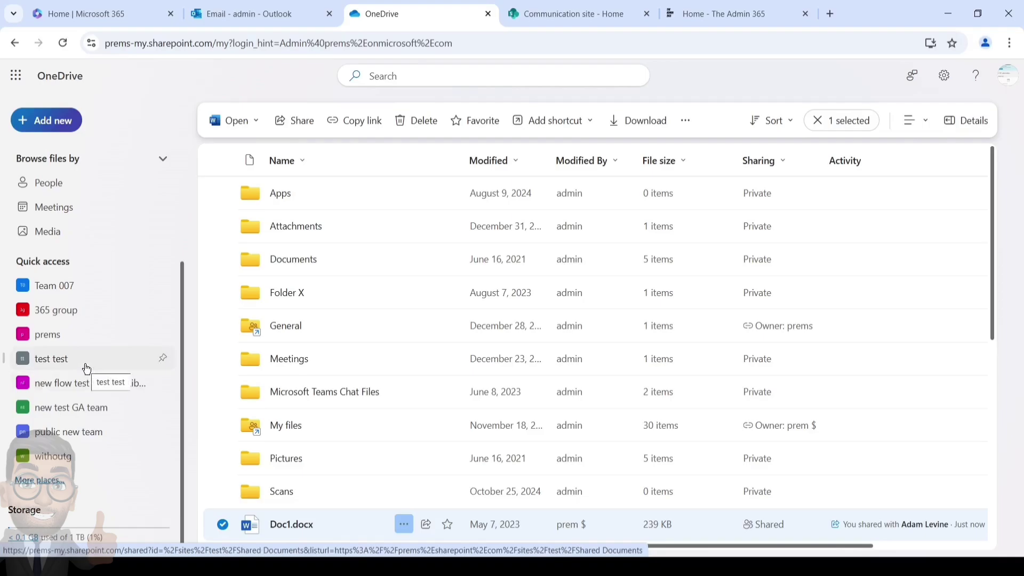
click(66, 301)
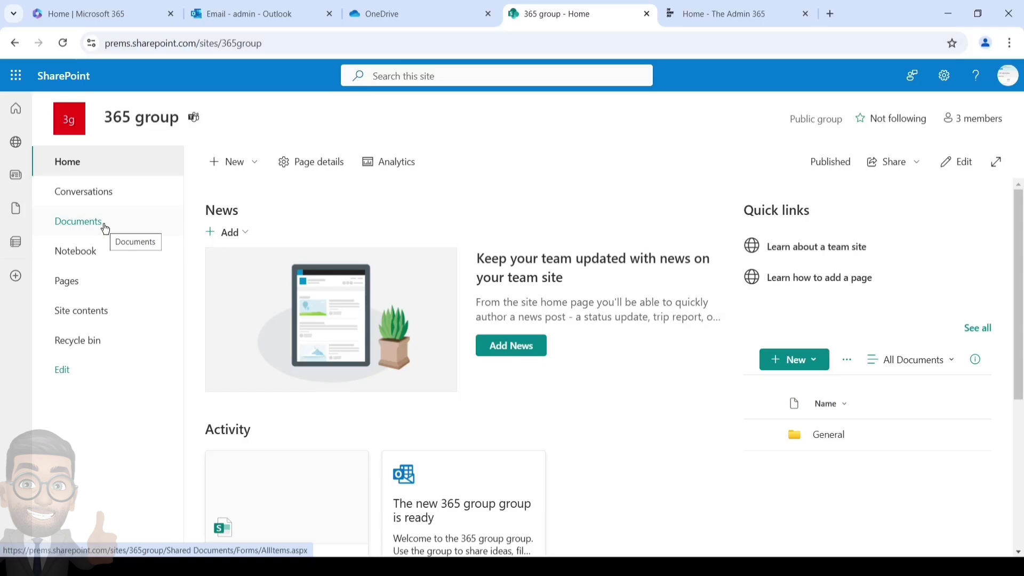
Step: Open the Documents library, expand In channels, view the General folder, then return to the library root
click(104, 226)
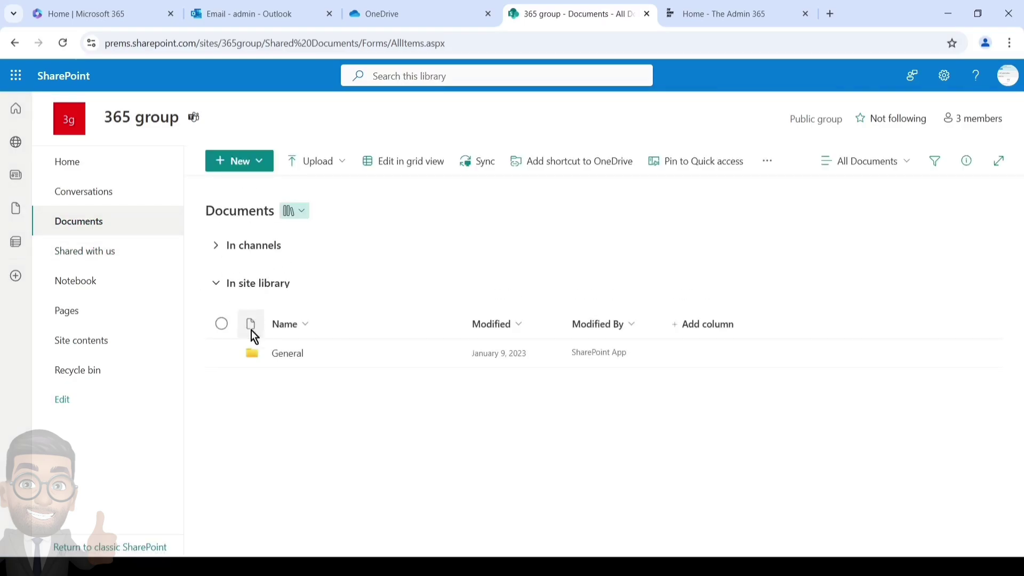
click(216, 245)
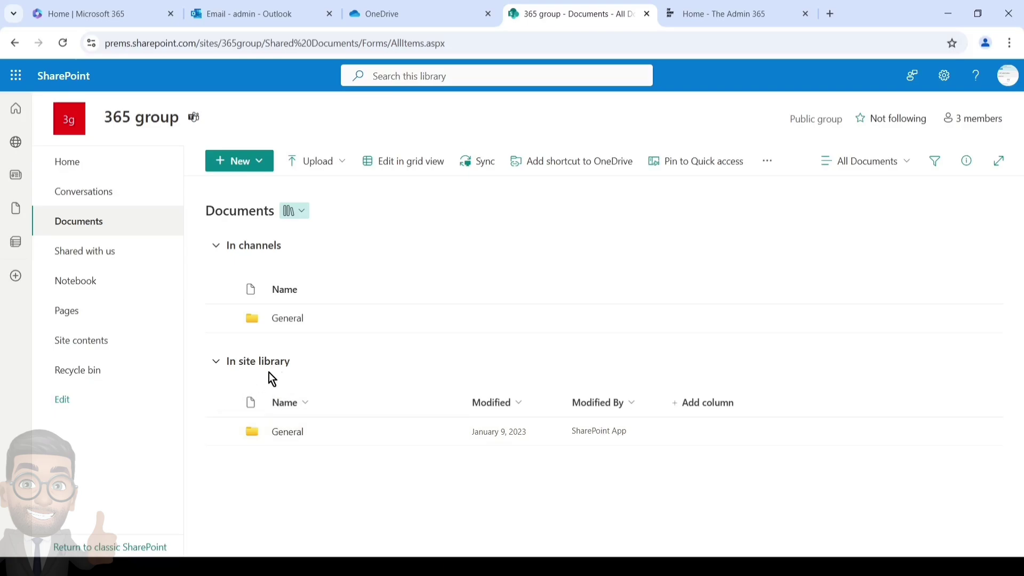
click(287, 433)
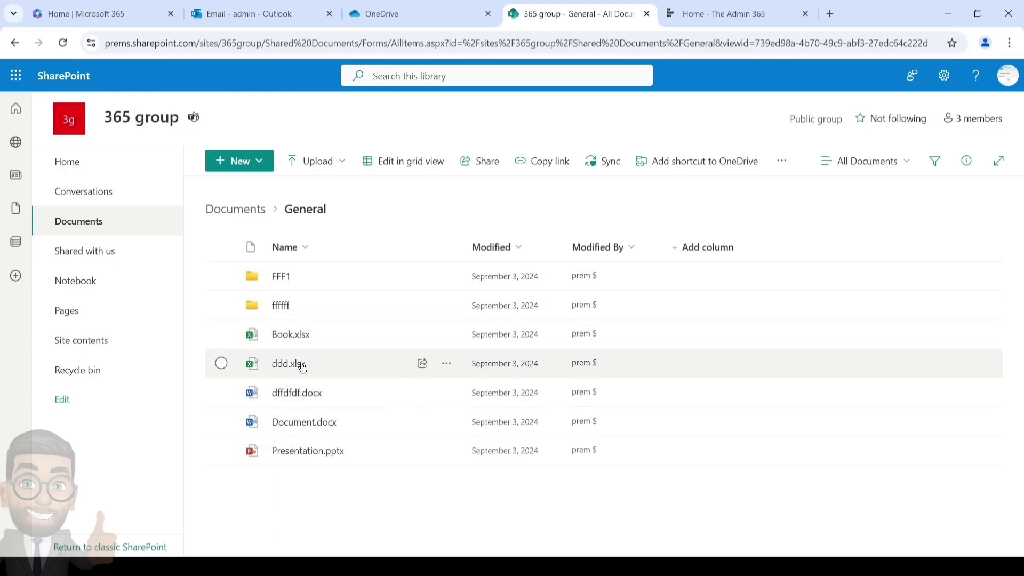
click(216, 210)
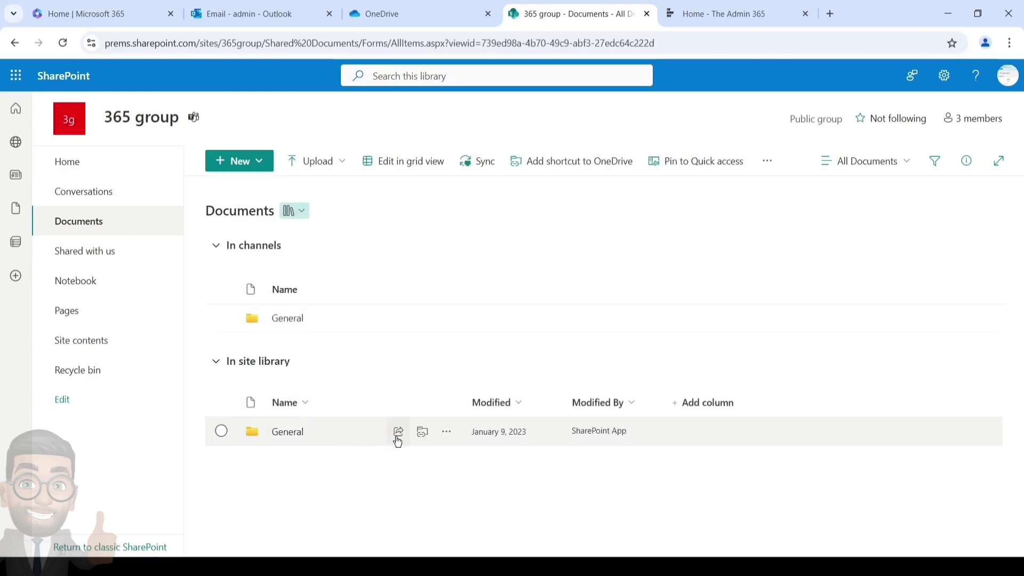
Step: Open the Share dialog for the General folder from its row in SharePoint
click(398, 432)
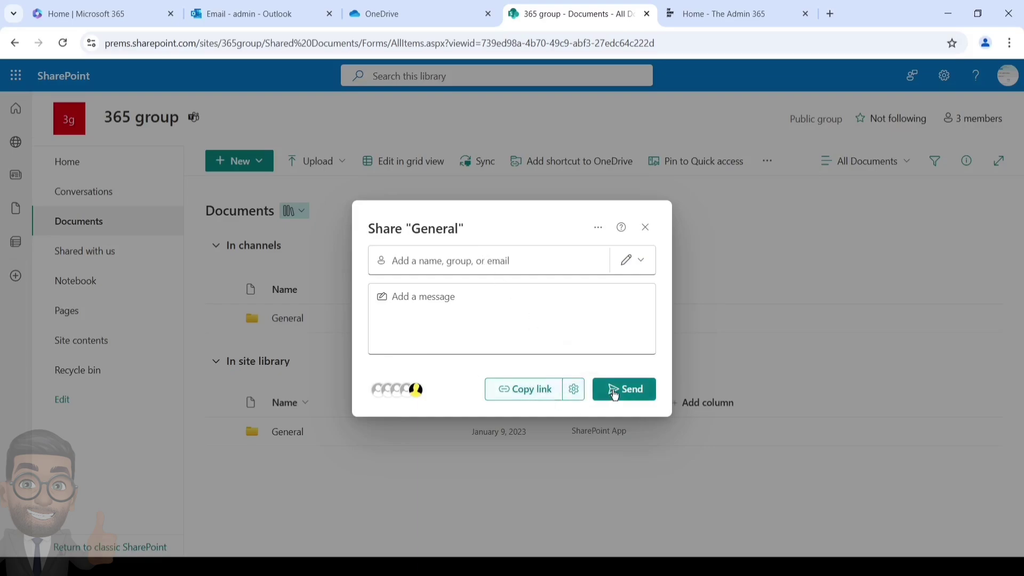
Step: Restrict the General folder's share link to 'People you choose' in link settings
click(576, 390)
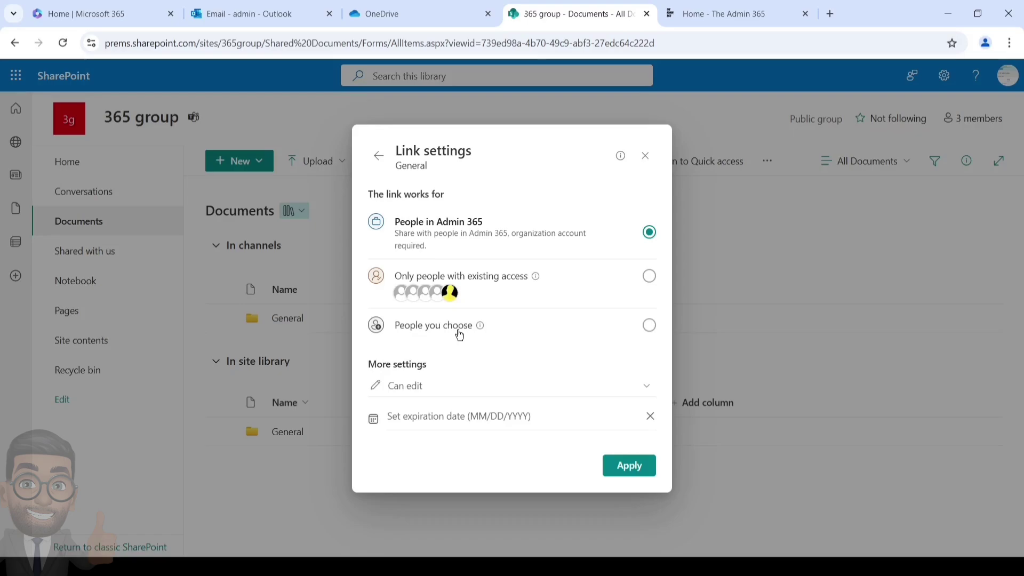
click(561, 328)
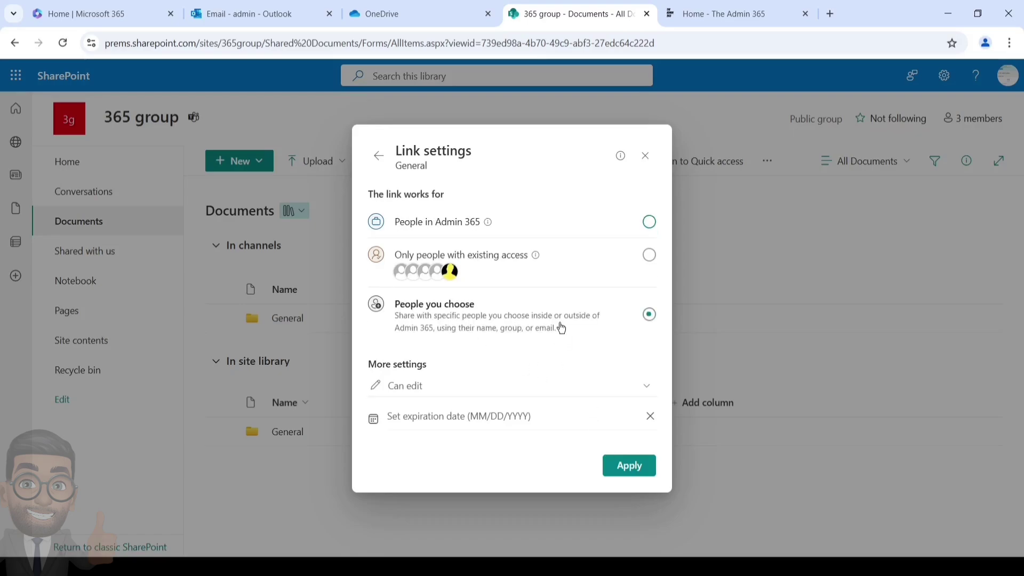
click(632, 465)
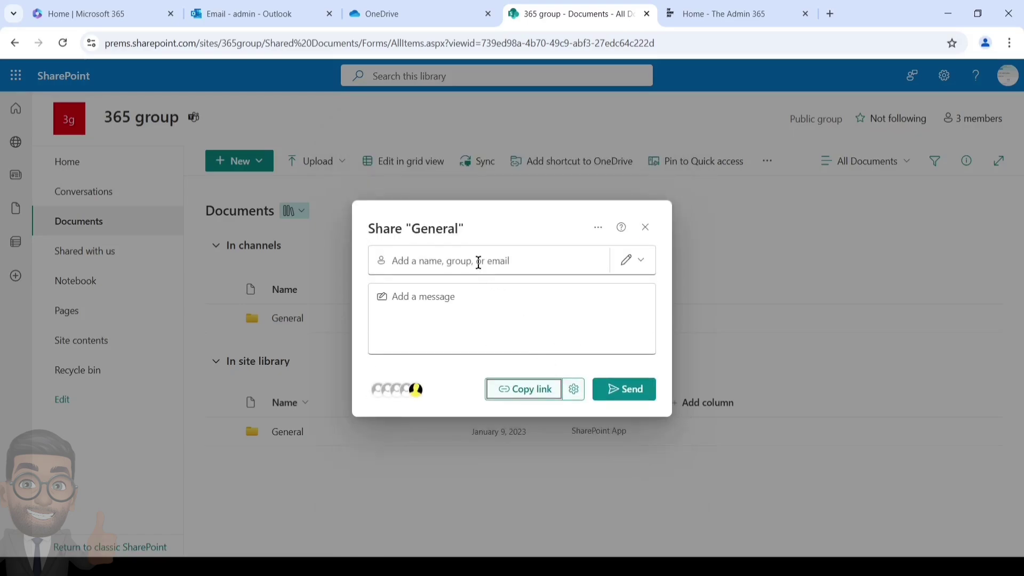